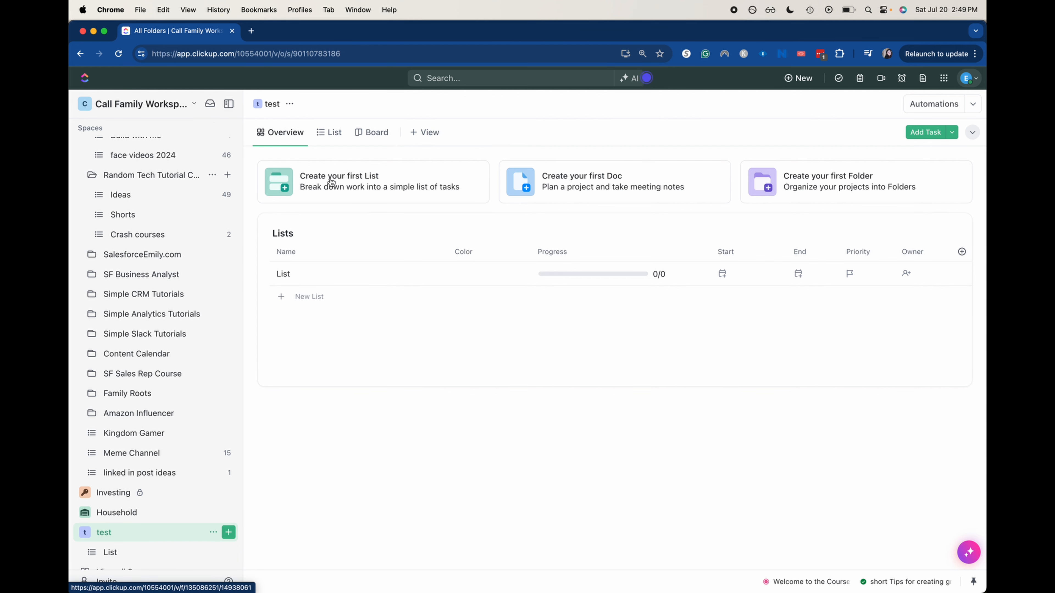
Step: Create a new list named 'Buy a Car' in the test space
left_click(422, 193)
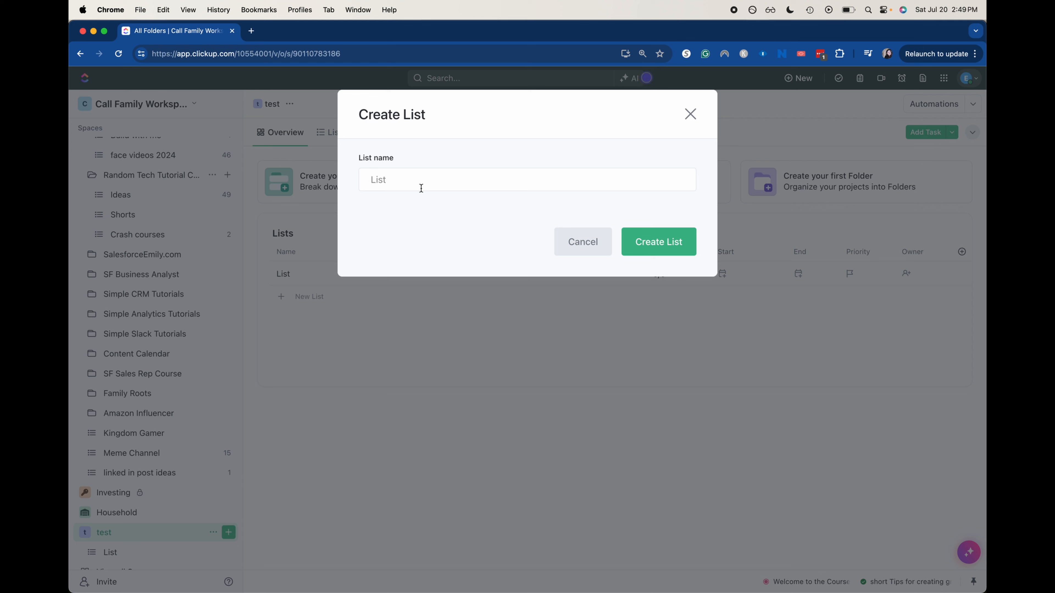
type("Buying a c")
key("BackSpace")
key("BackSpace")
key("BackSpace")
key("BackSpace")
key("BackSpace")
key("BackSpace")
key("BackSpace")
key("BackSpace")
key("BackSpace")
key("BackSpace")
type("C")
key("BackSpace")
type("Buy a Car")
left_click(642, 237)
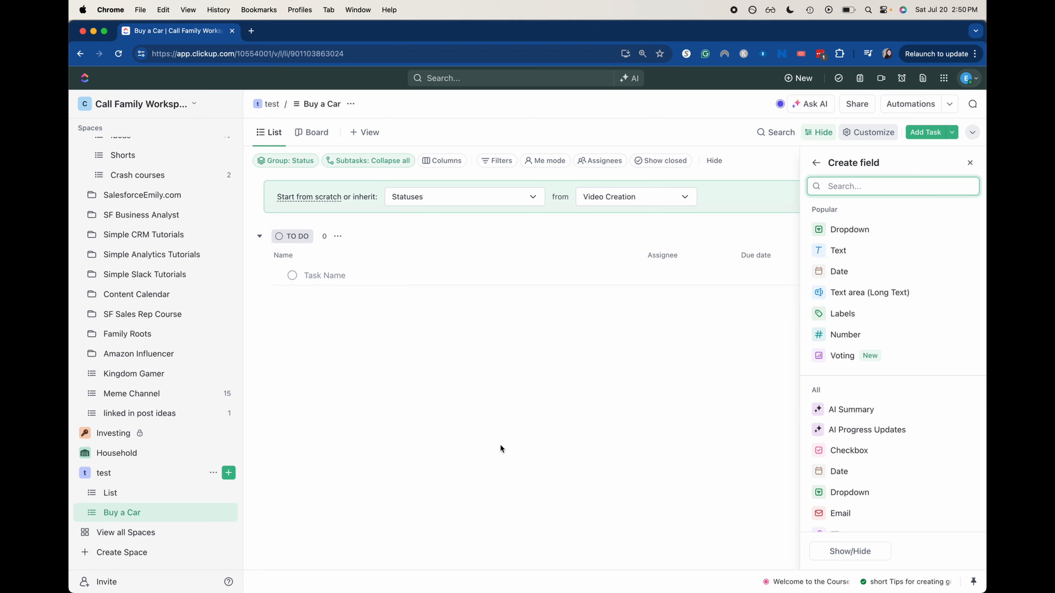
Step: Start a new task entry row in the empty Buy a Car list
scroll(970, 441, "down", 3)
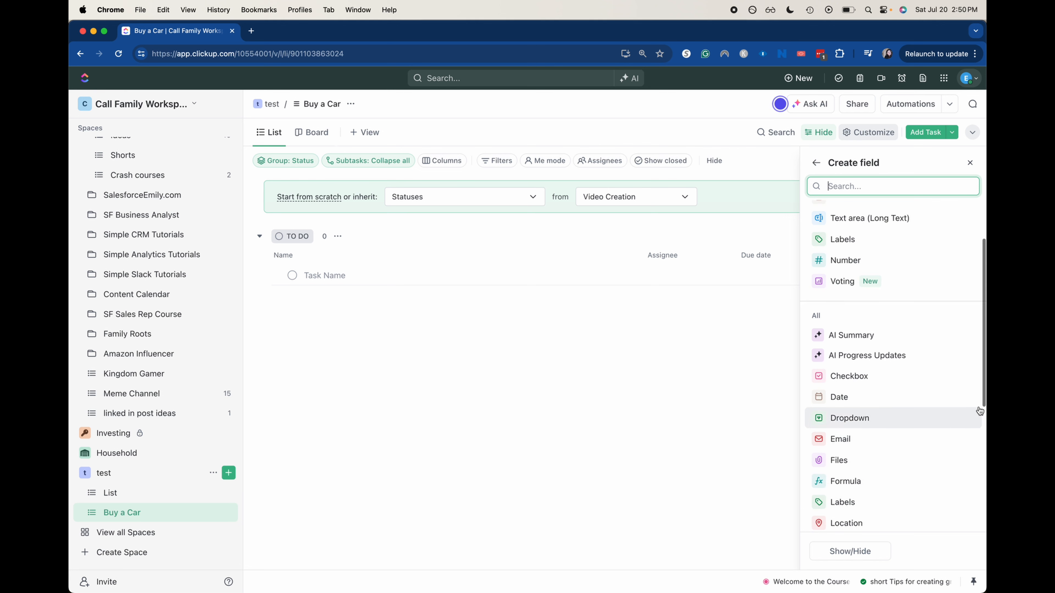
mouse_move(944, 364)
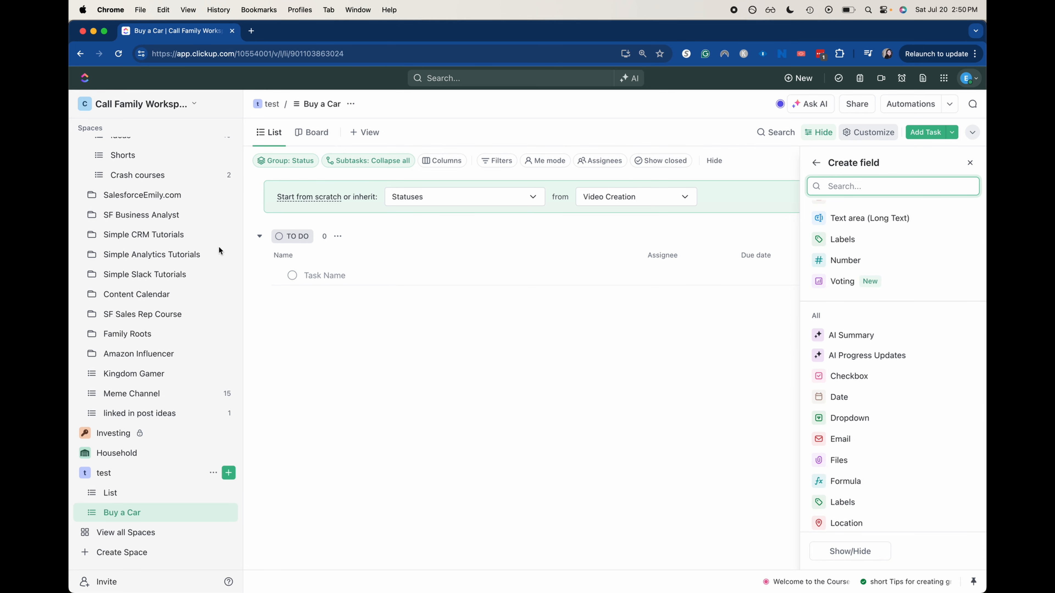
left_click(344, 280)
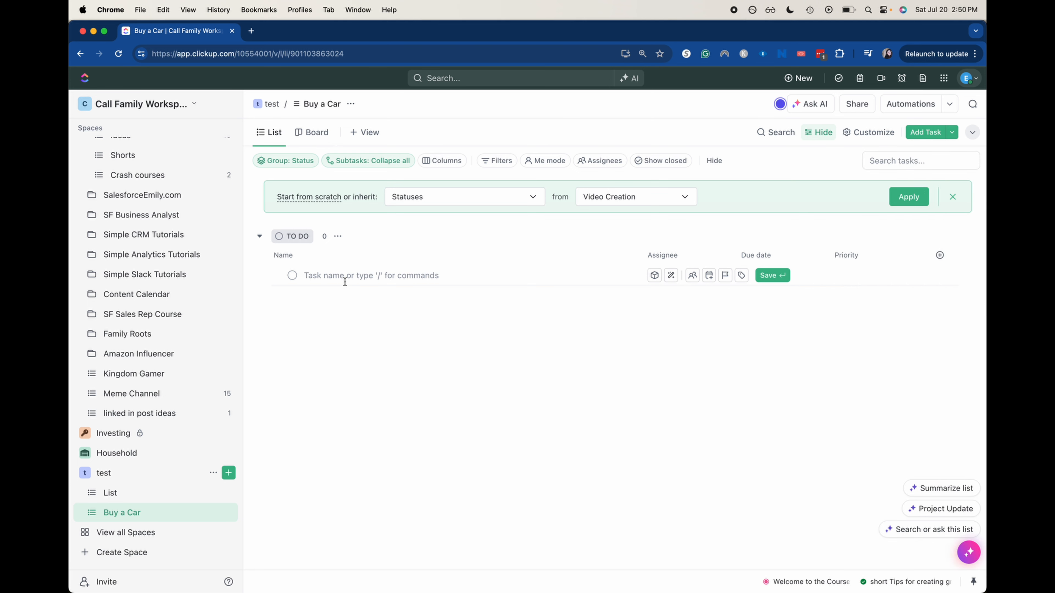
Step: Add tasks 'budget', 'narrow down requirements' and 'research possibilities', fixing the misspelling
type("budget")
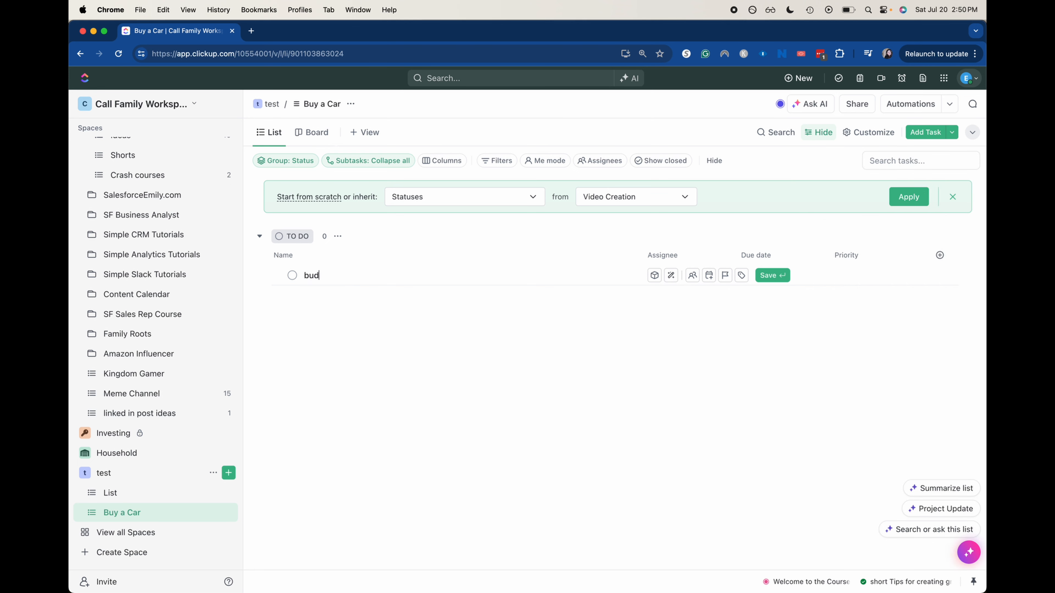
key("Return")
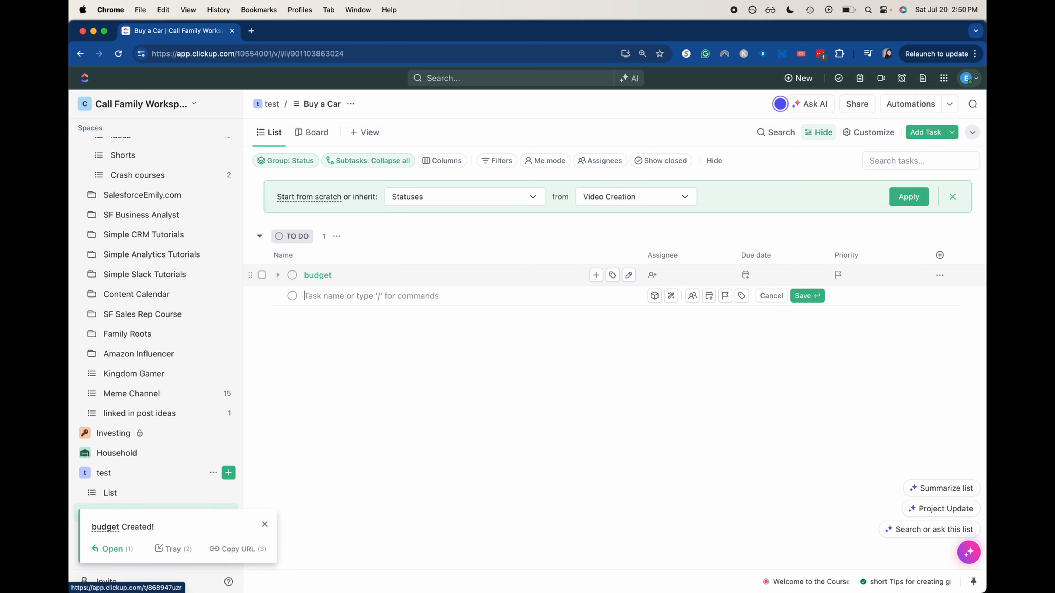
type("nar")
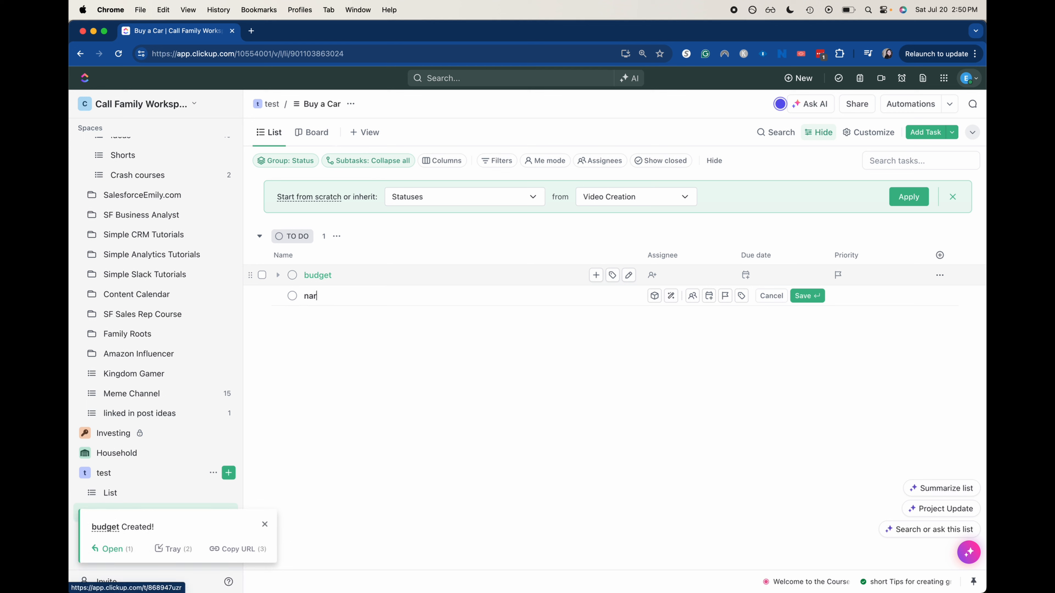
type("row down requirements")
key("Return")
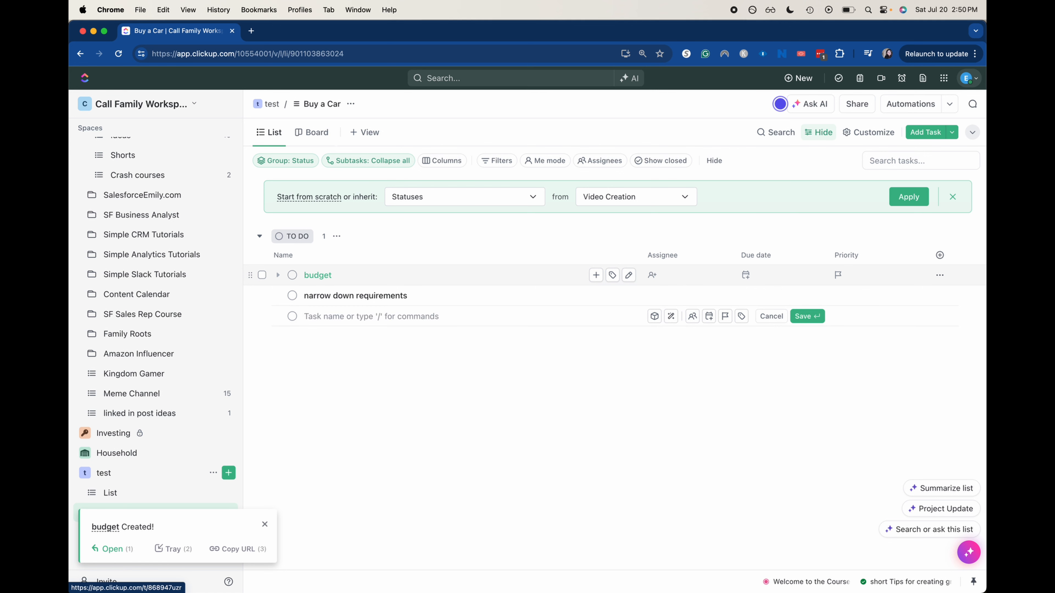
type("research possiblities")
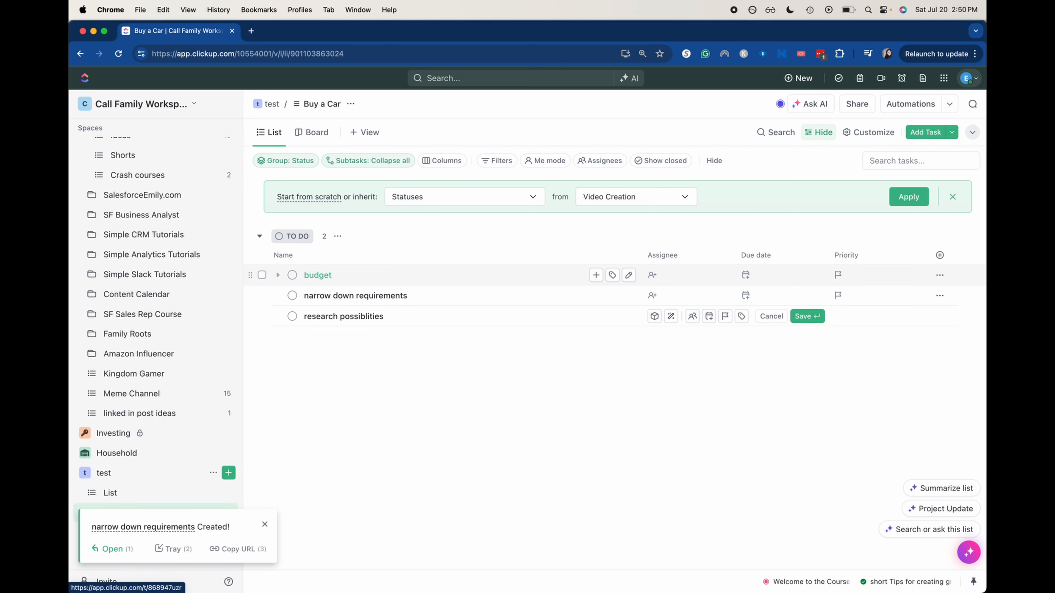
right_click(363, 316)
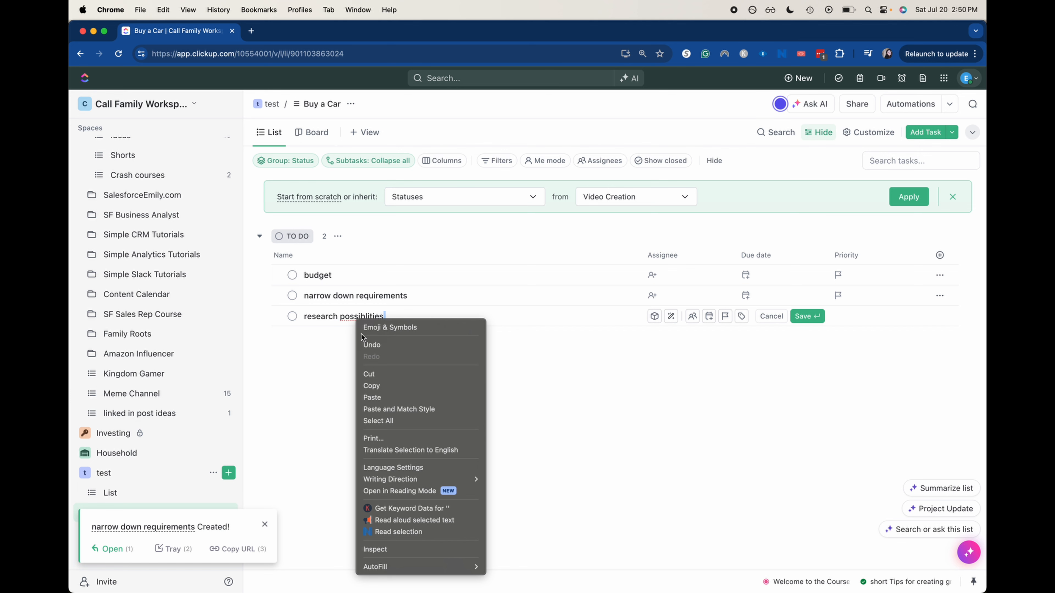
left_click(348, 328)
right_click(356, 319)
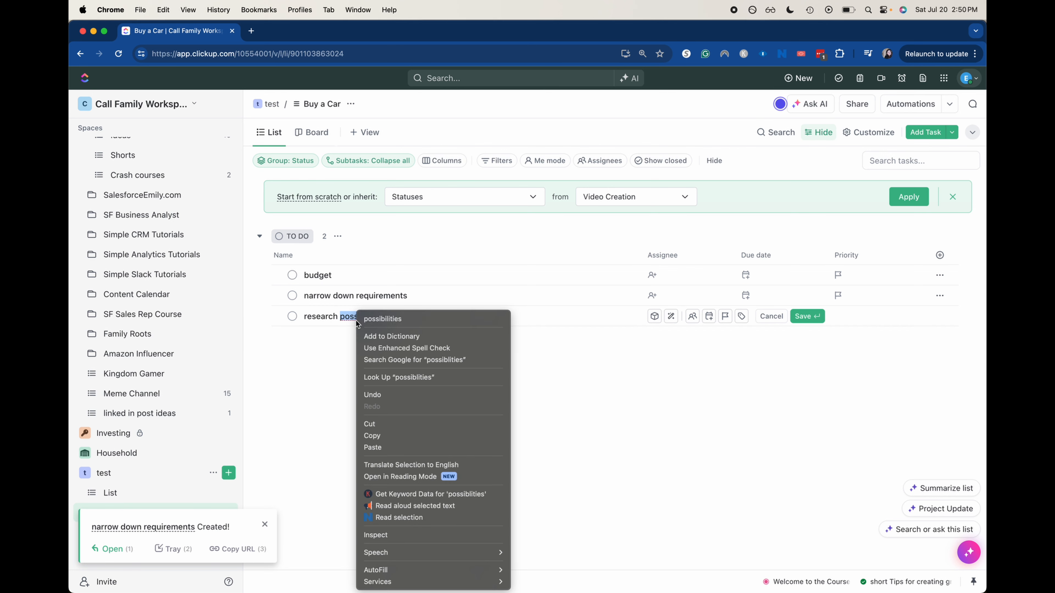
left_click(411, 318)
key("Return")
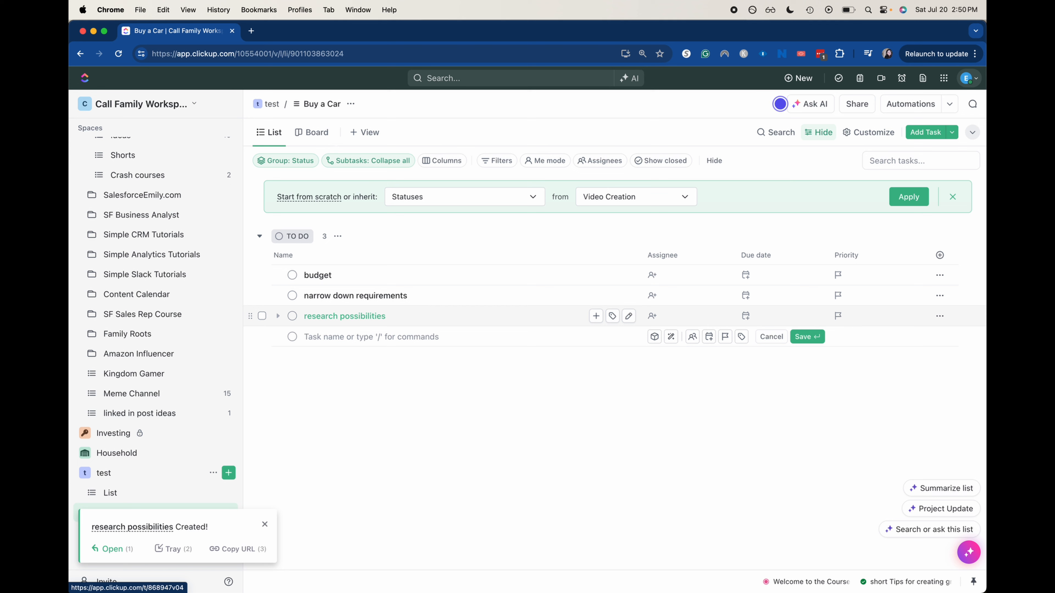
Step: Add tasks 'test drive' and 'prep funds', then close the new-task row
type("test driv")
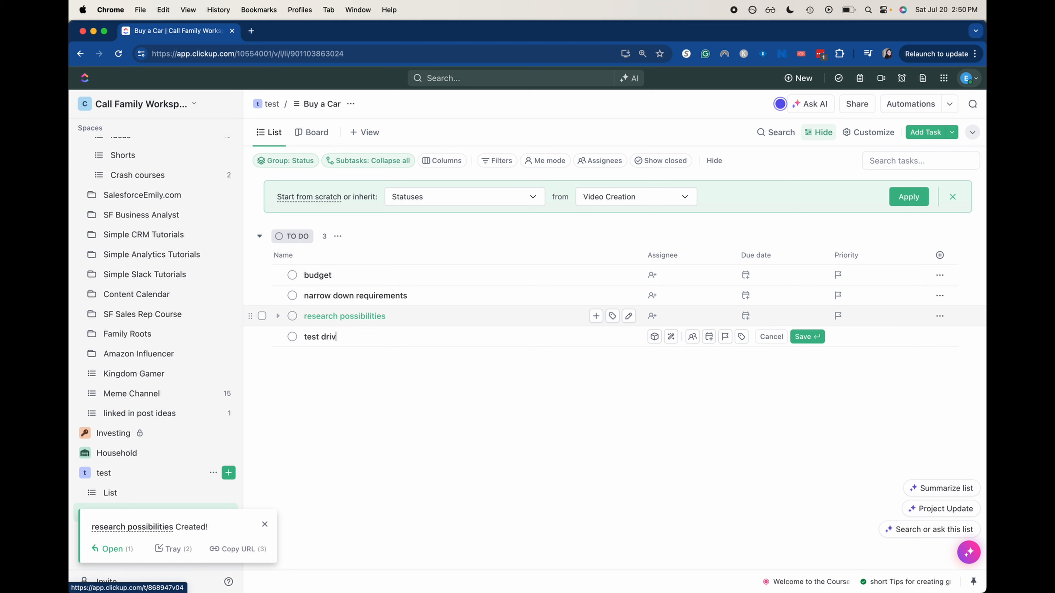
type("e")
key("Return")
type("prep ")
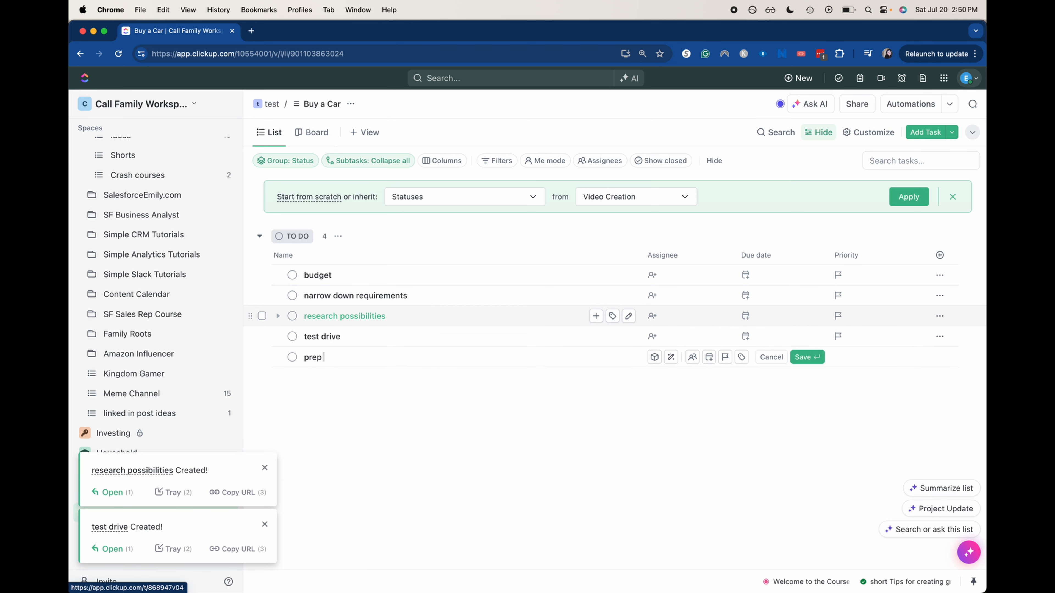
type("funds")
key("Return")
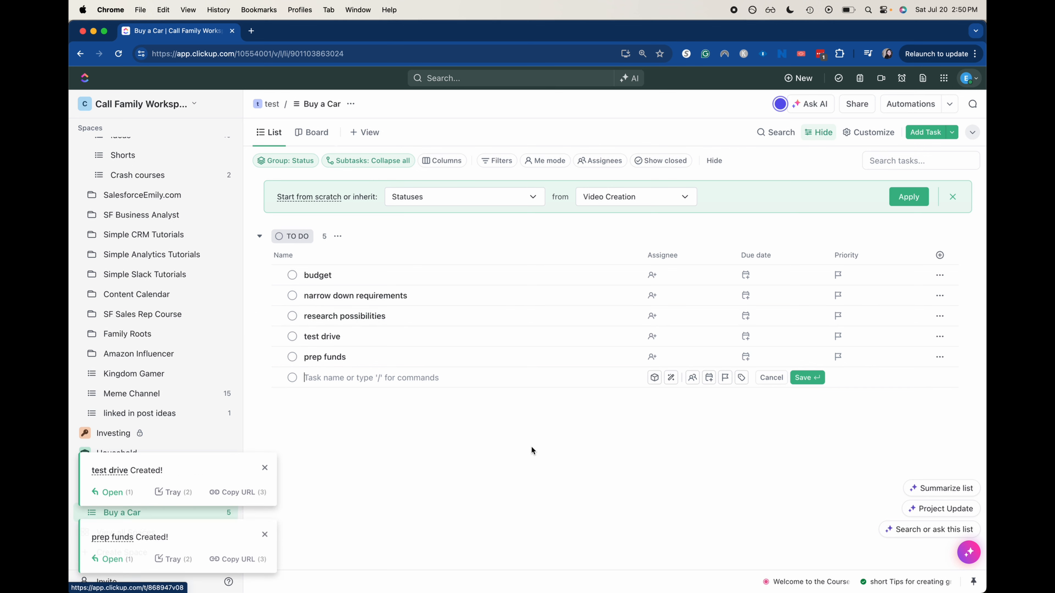
left_click(532, 448)
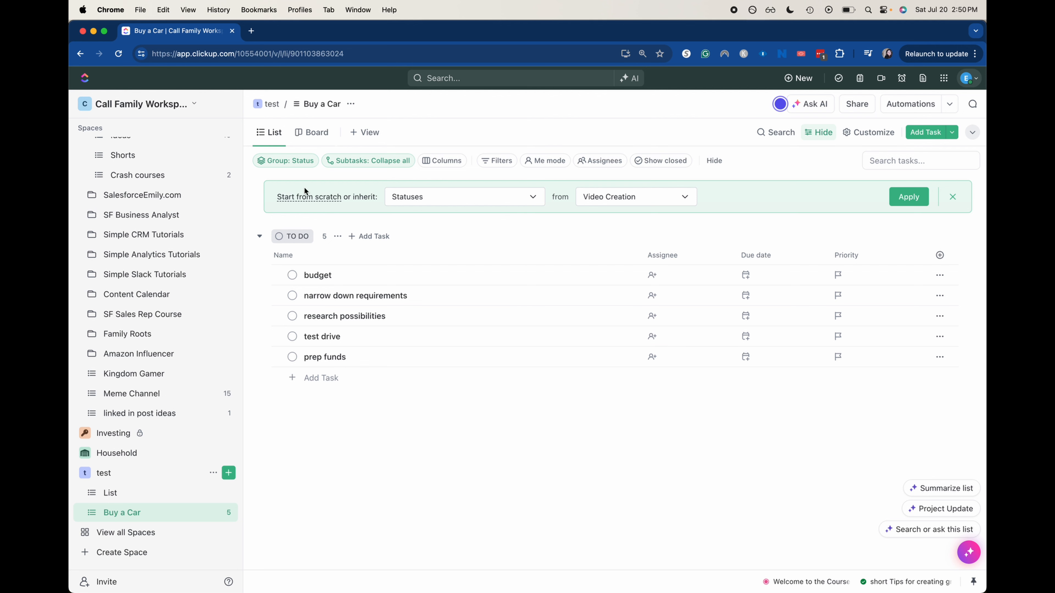
Step: Create a red status named 'BLOCKED', scoped to 'This List only'
left_click(302, 195)
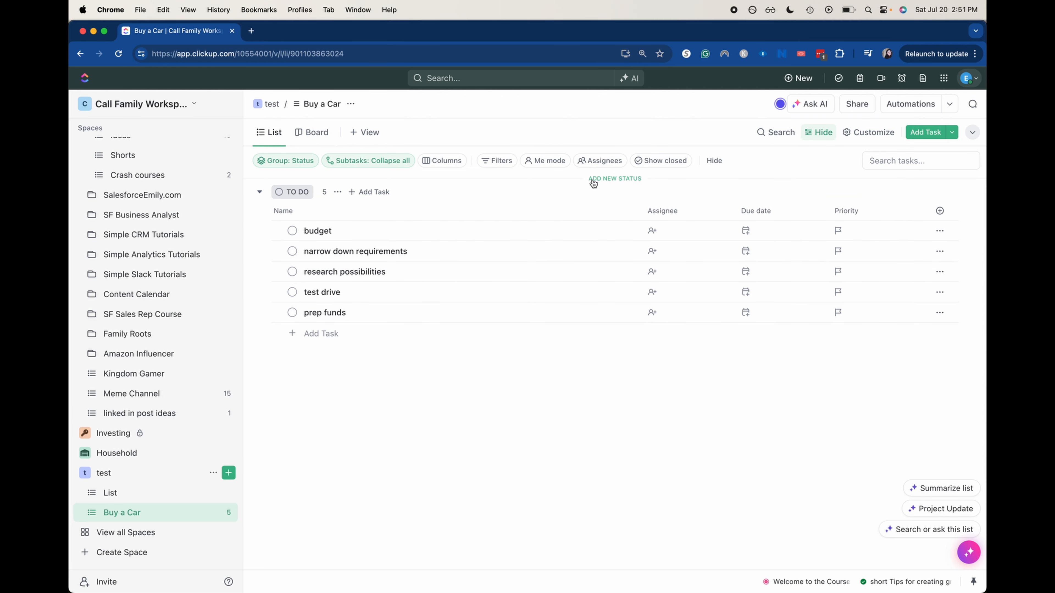
left_click(594, 180)
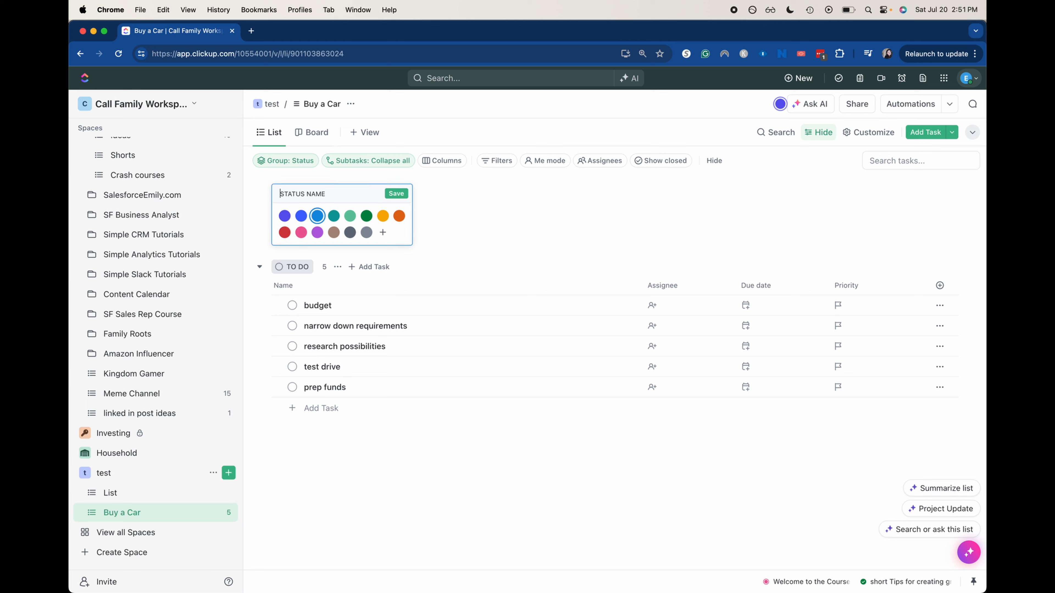
type("BLOCKED")
left_click(284, 234)
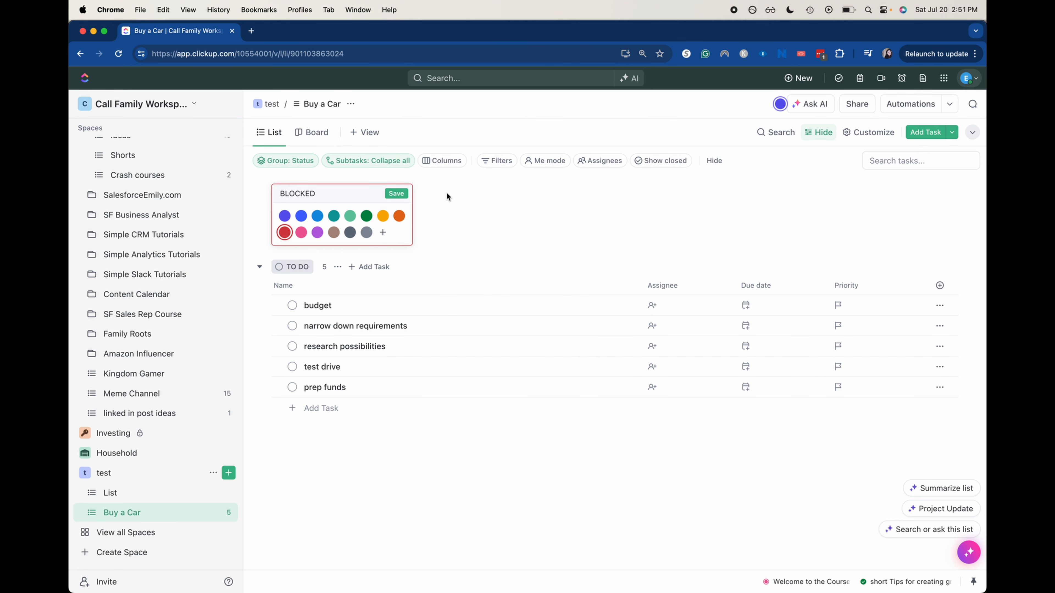
left_click(399, 195)
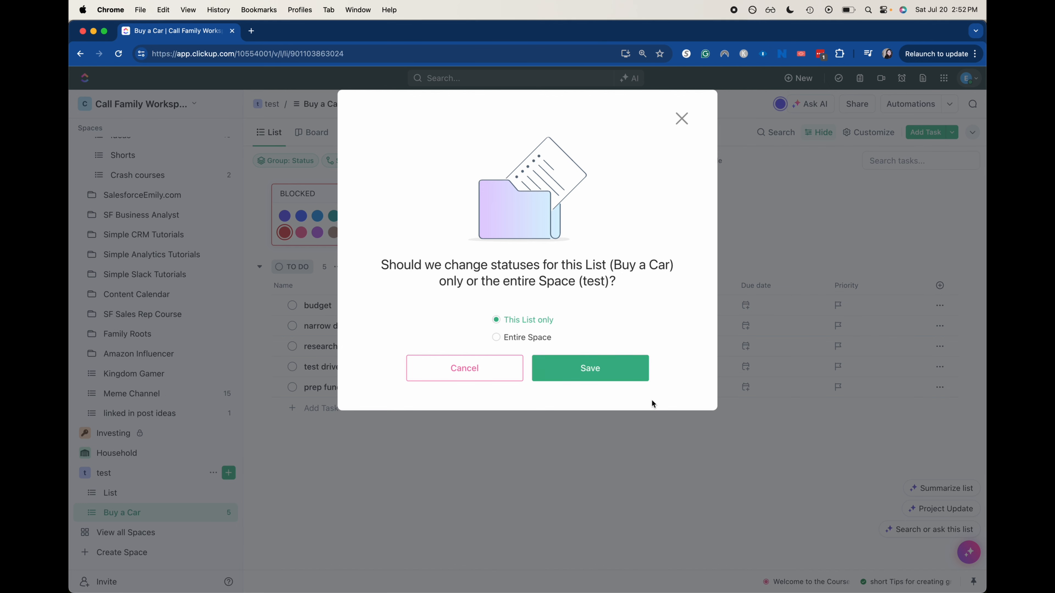
left_click(631, 370)
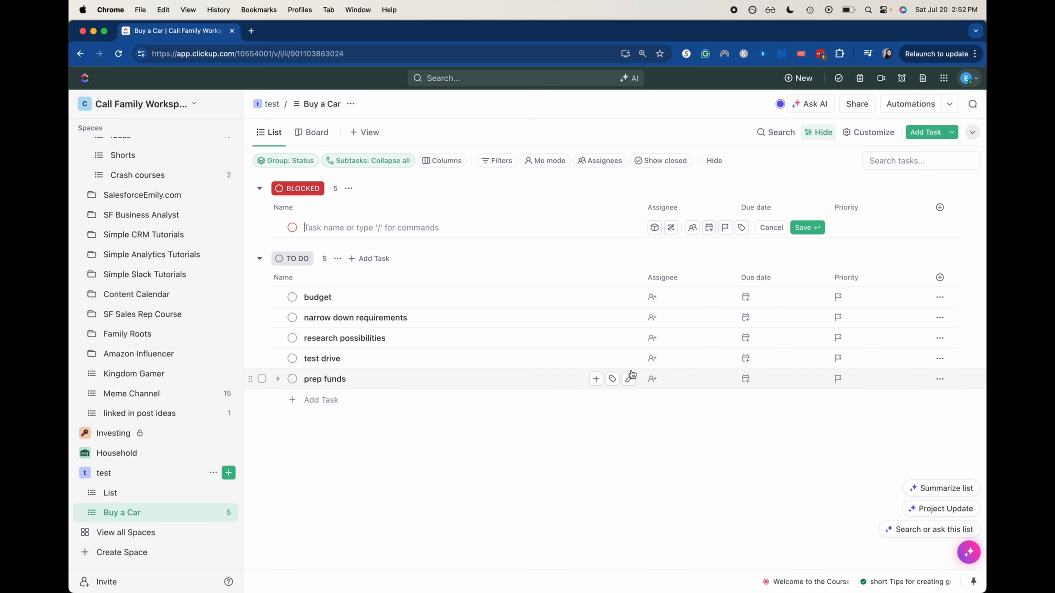
Step: Change the 'prep funds' task's status to BLOCKED using bulk selection
left_click(261, 379)
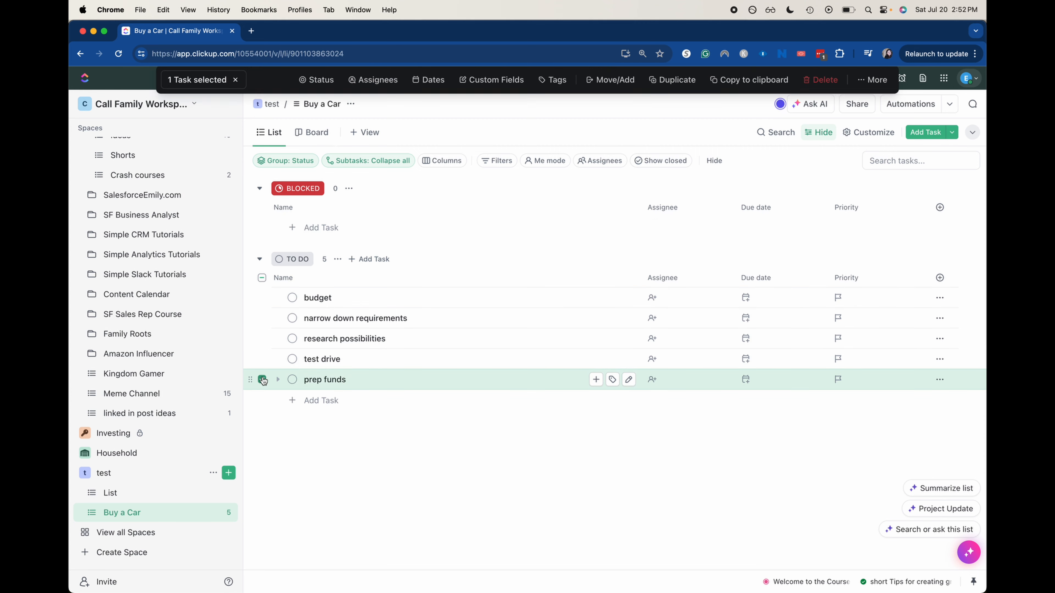
left_click(311, 90)
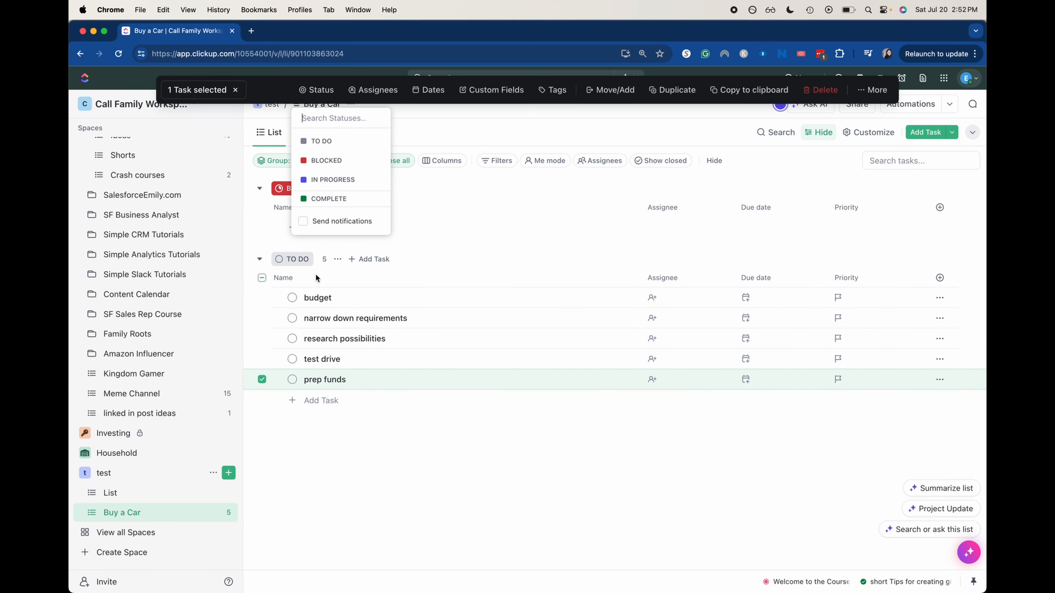
left_click(326, 161)
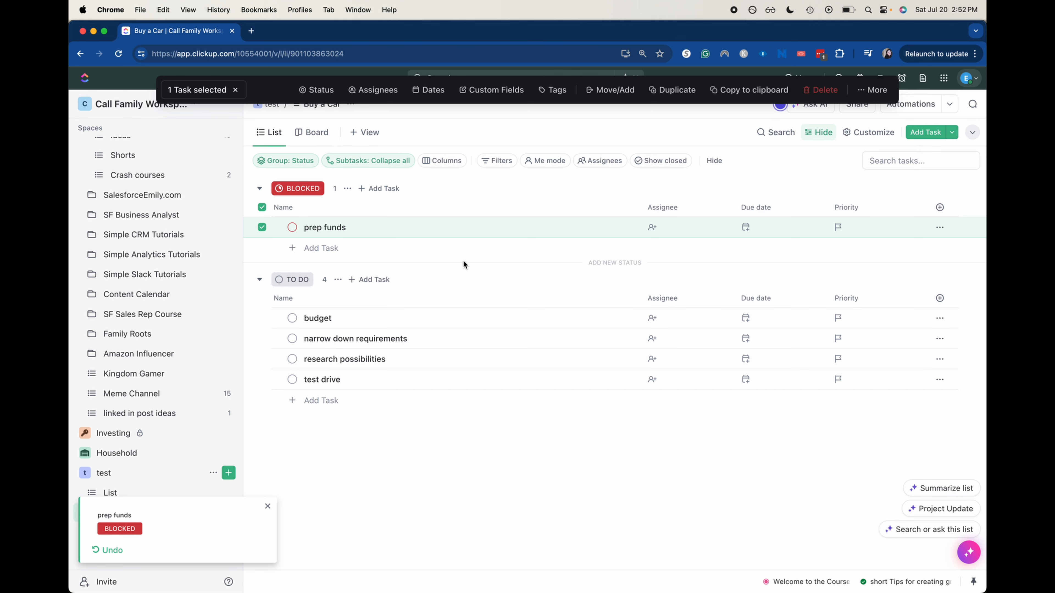
left_click(459, 249)
left_click(277, 268)
left_click(262, 227)
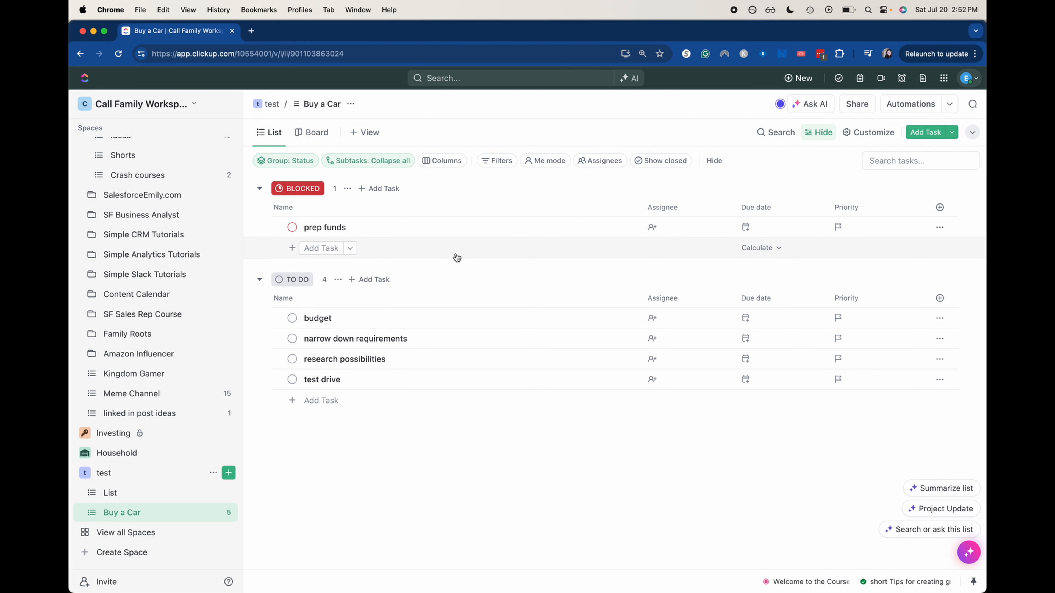
Step: Switch to Board view and move the 'narrow down requirements' card into IN PROGRESS
left_click(307, 131)
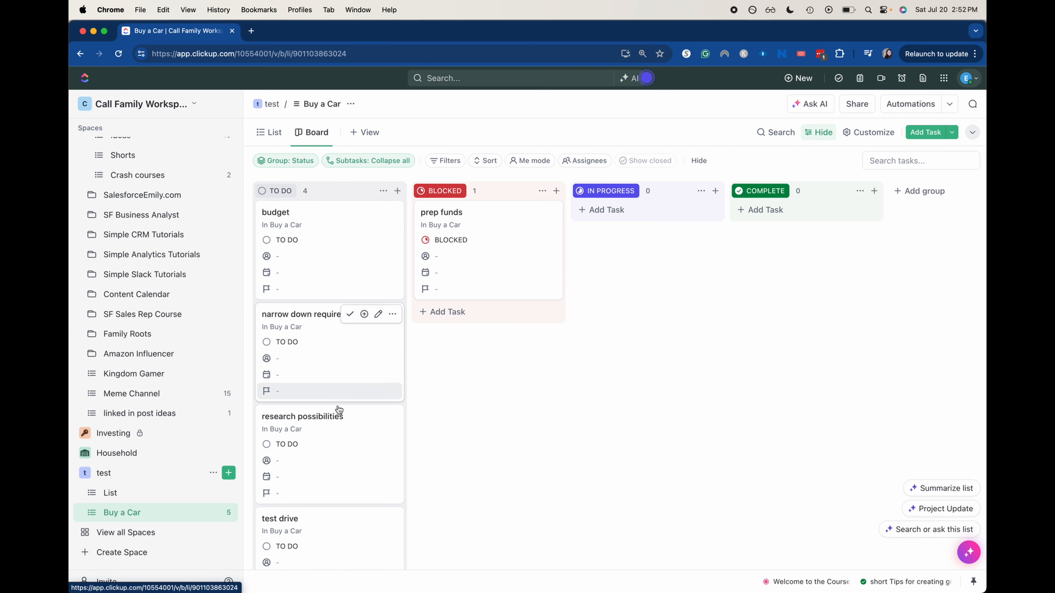
scroll(332, 399, "down", 2)
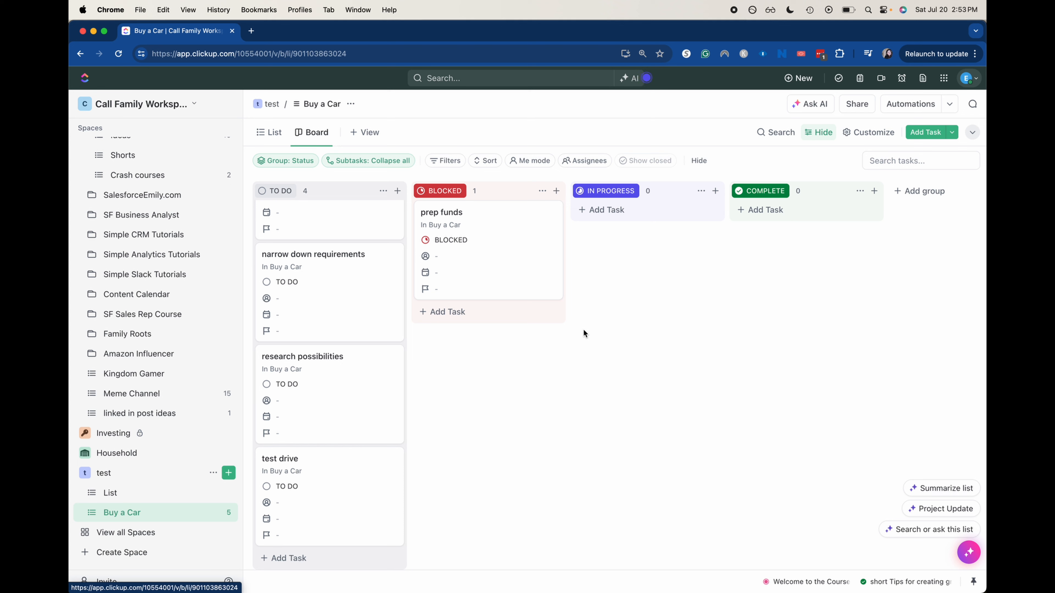
scroll(313, 310, "up", 2)
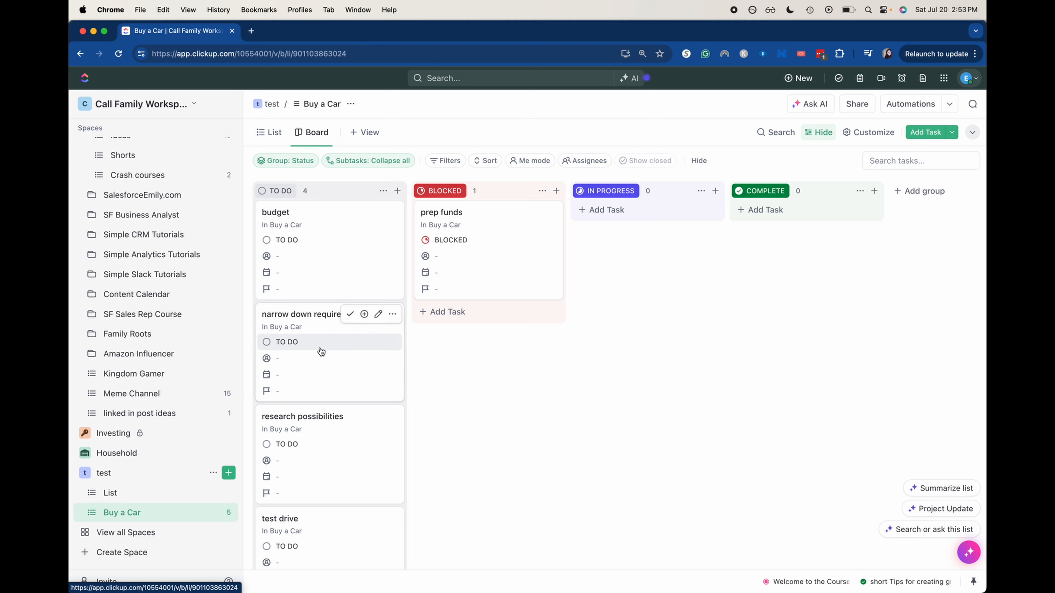
left_click_drag(313, 310, 624, 208)
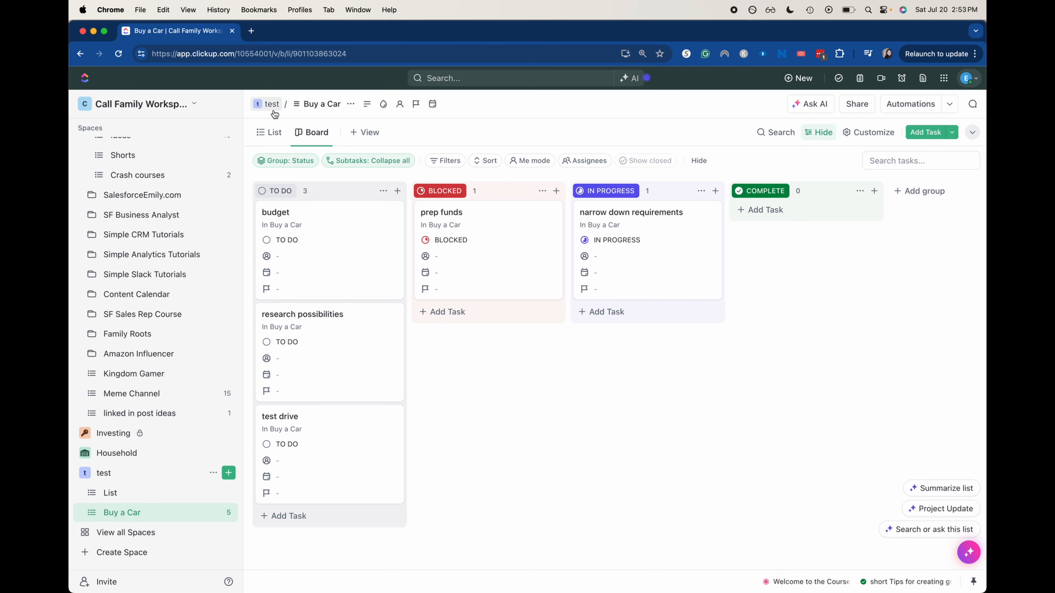
left_click(269, 132)
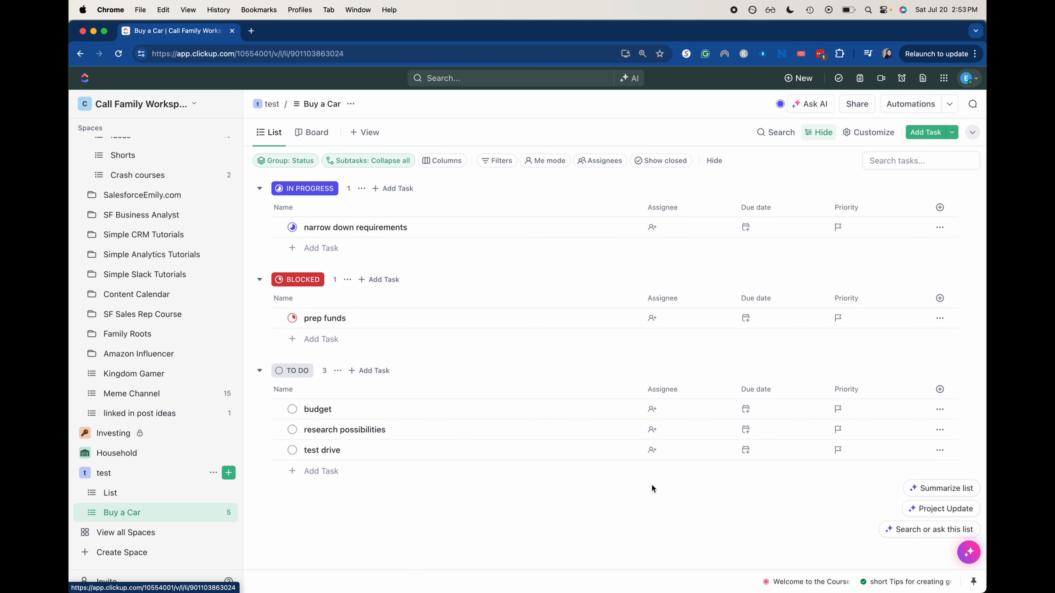
left_click(317, 133)
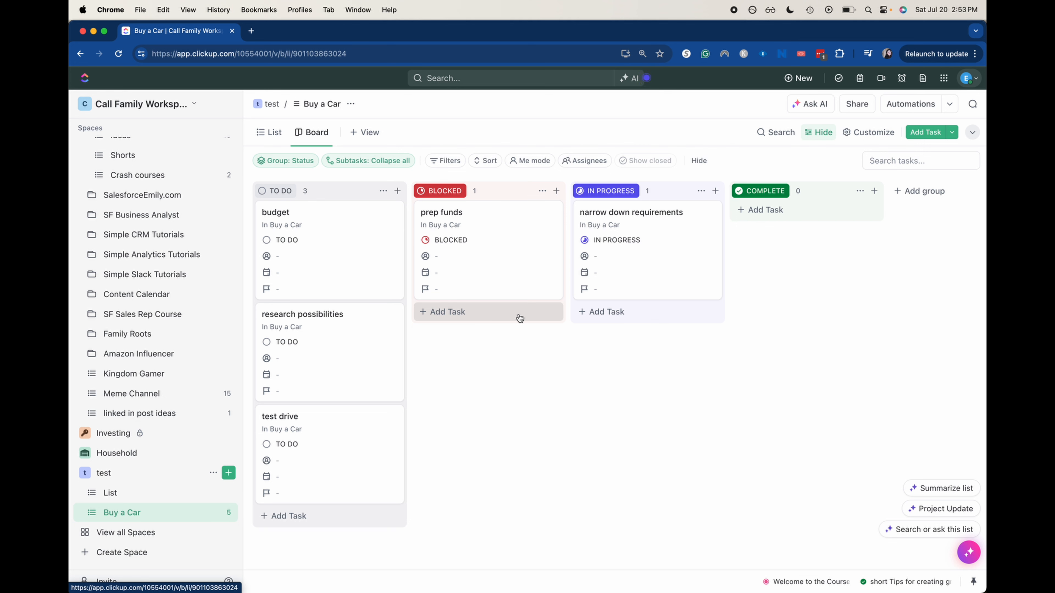
Step: Generate a ClickUp Brain Project Update covering the last 24 hours of list activity
left_click(951, 504)
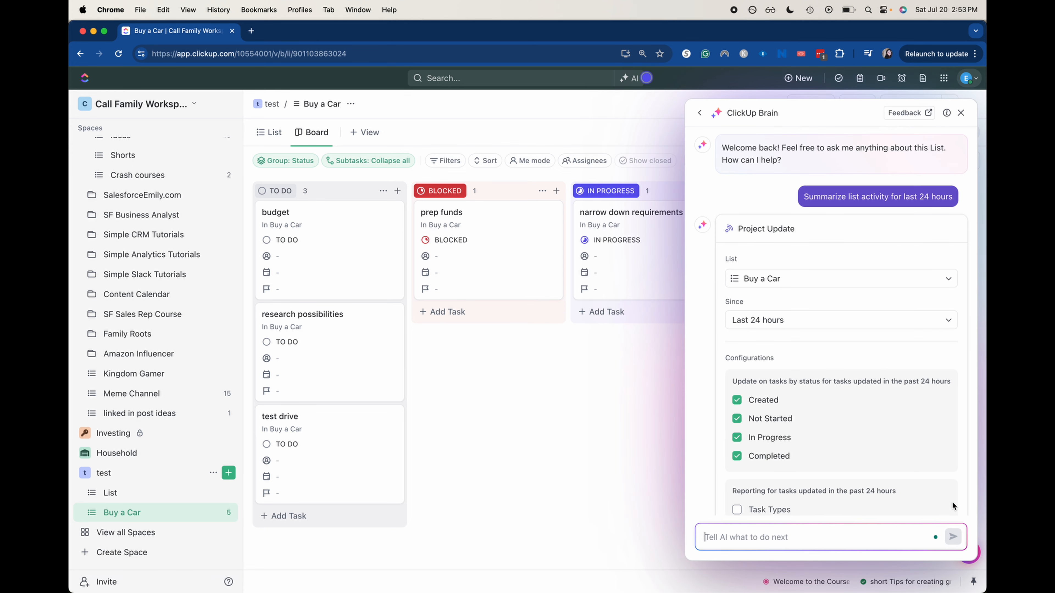
scroll(839, 326, "down", 10)
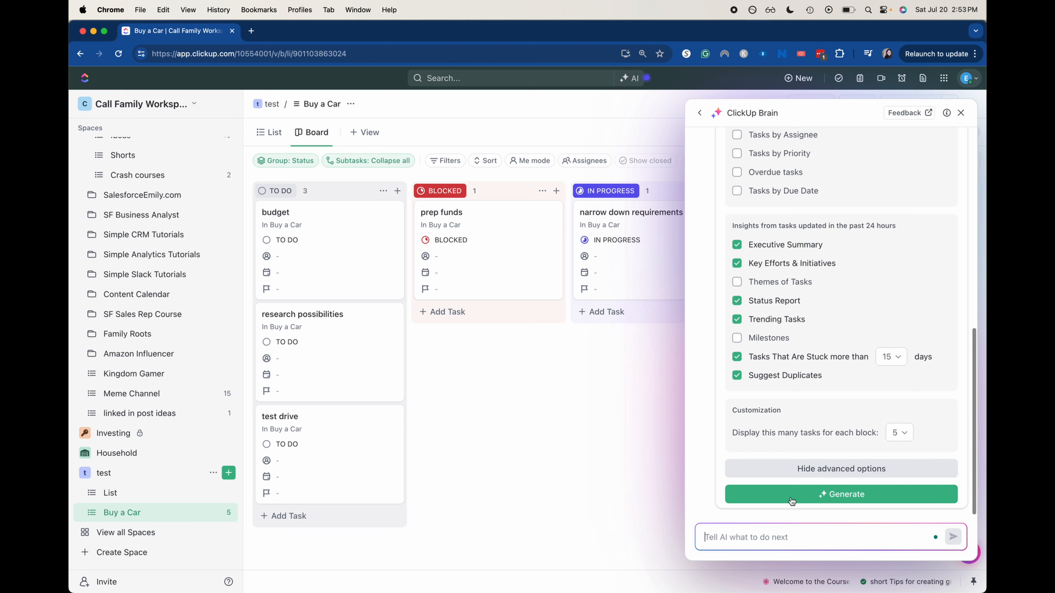
left_click(812, 496)
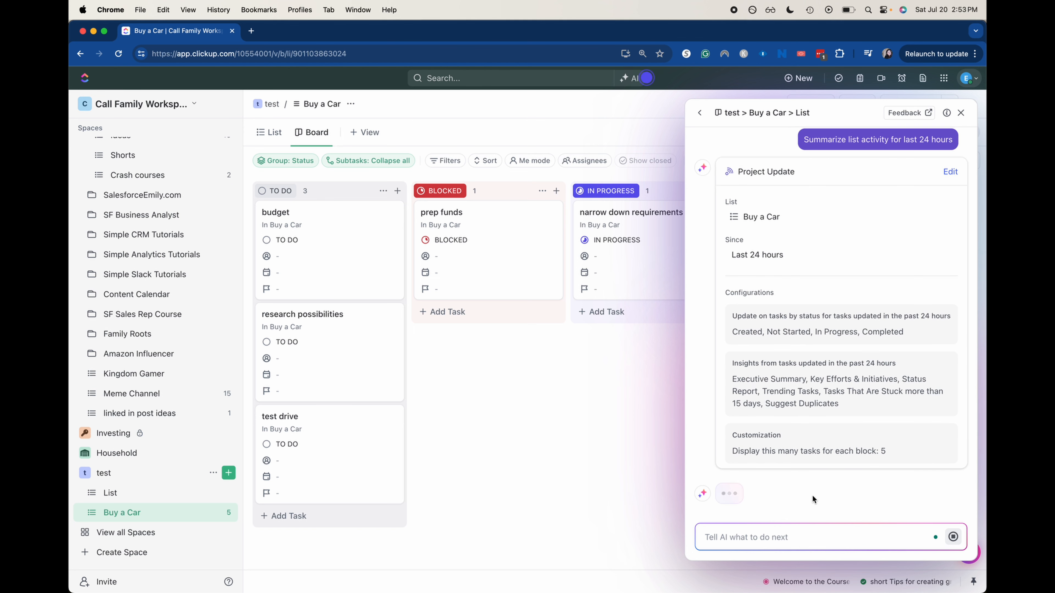